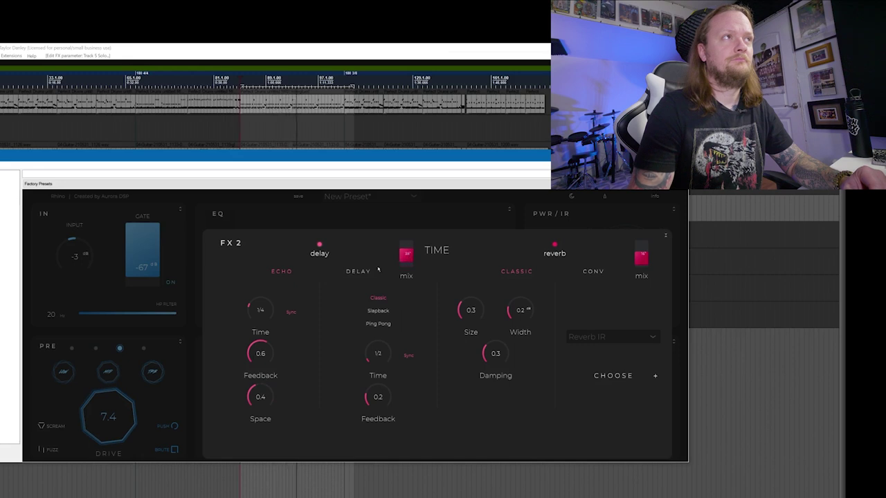
Step: Set the echo time to 1/4d, switch to the standard delay and set its time to 1/4d as well
{"action": "left_click_drag", "start_coordinate": [249, 306], "coordinate": [248, 317]}
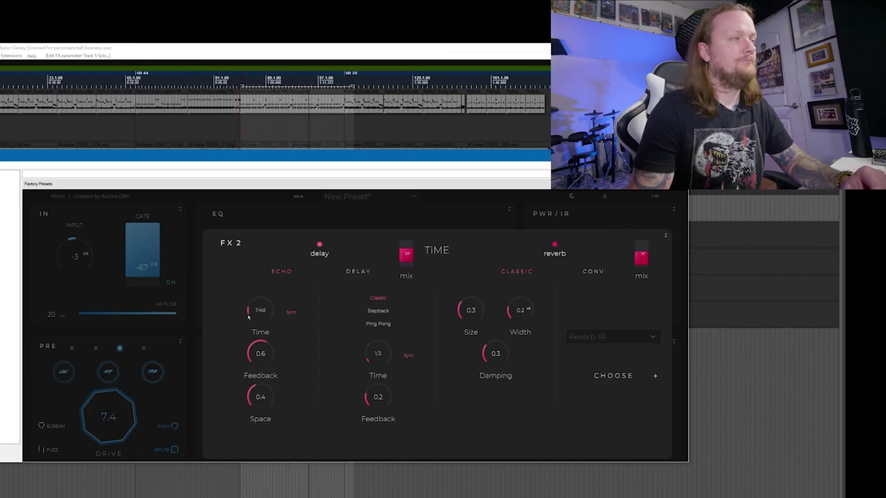
{"action": "left_click", "coordinate": [359, 272]}
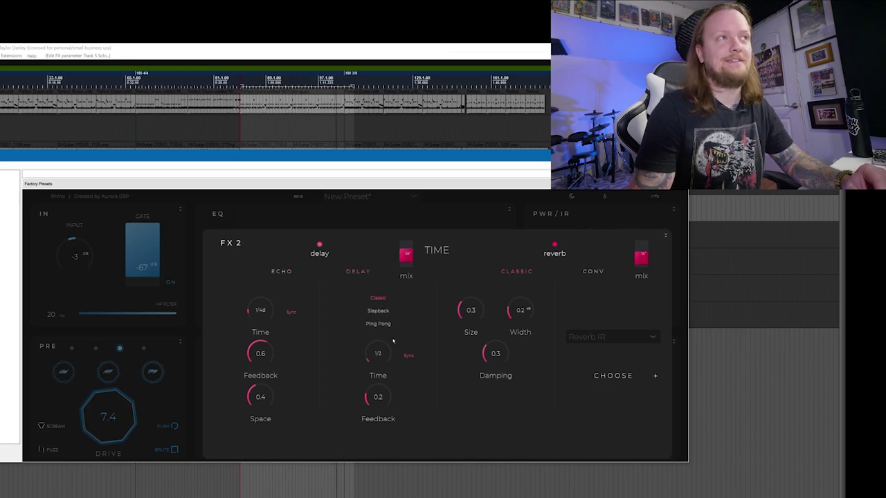
{"action": "left_click_drag", "start_coordinate": [364, 345], "coordinate": [365, 349]}
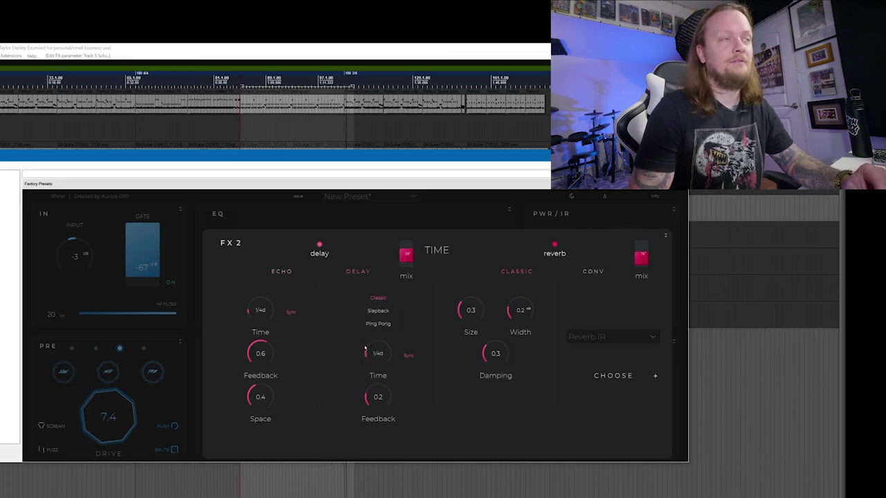
Step: Raise the delay feedback to 0.5 and try the Ping Pong and Slapback delay styles
{"action": "left_click_drag", "start_coordinate": [378, 397], "coordinate": [376, 370]}
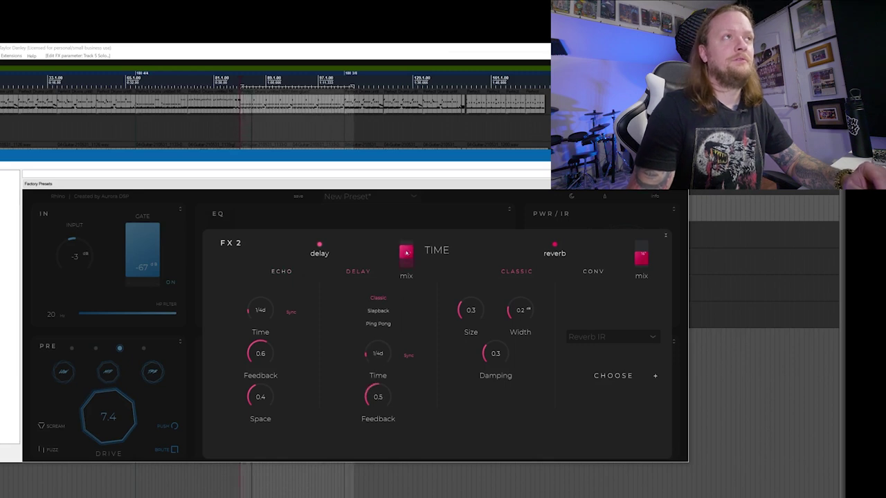
{"action": "left_click", "coordinate": [378, 324]}
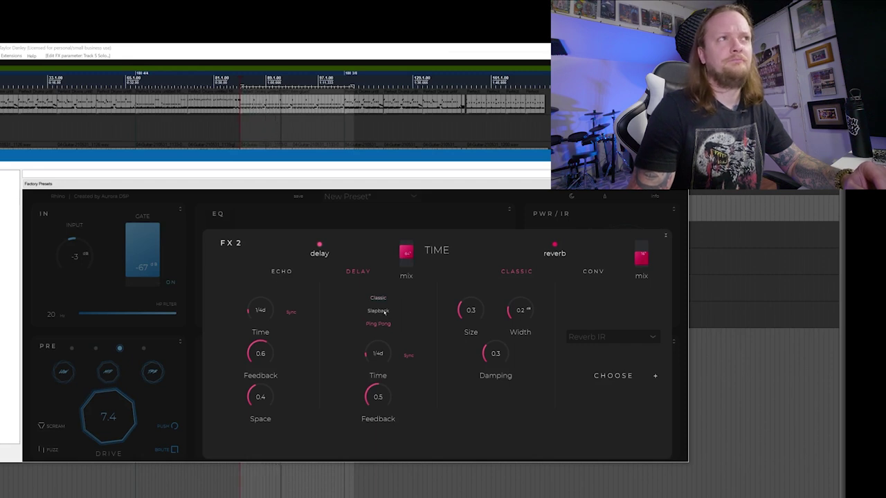
{"action": "left_click", "coordinate": [380, 311]}
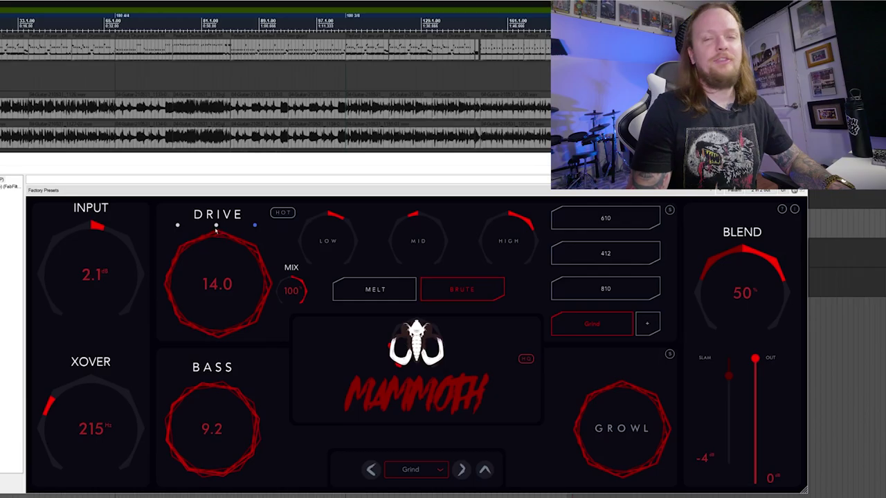
Step: Compare the three drive voicings in Mammoth, keep the third one and set the drive to 12.8
{"action": "left_click", "coordinate": [178, 226]}
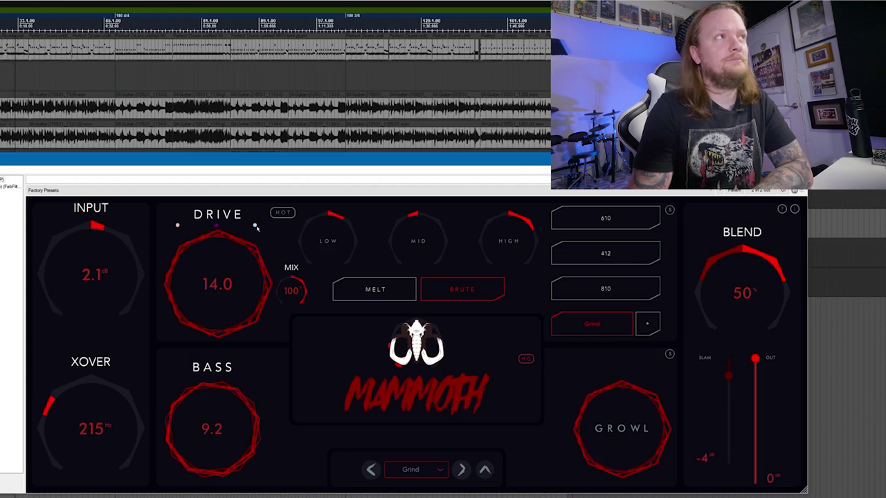
{"action": "left_click_drag", "start_coordinate": [225, 241], "coordinate": [203, 293]}
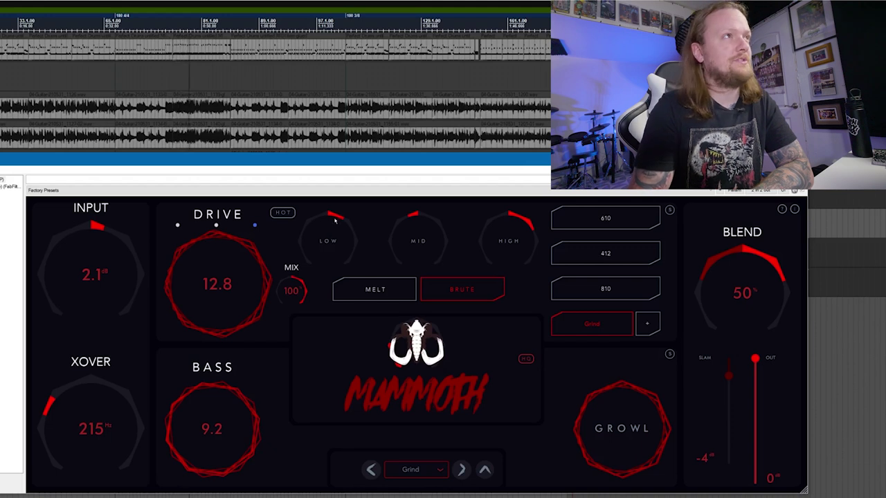
Step: Shape the drive EQ with a slight low boost, a slight mid cut and a smaller high boost
{"action": "left_click_drag", "start_coordinate": [327, 241], "coordinate": [296, 148]}
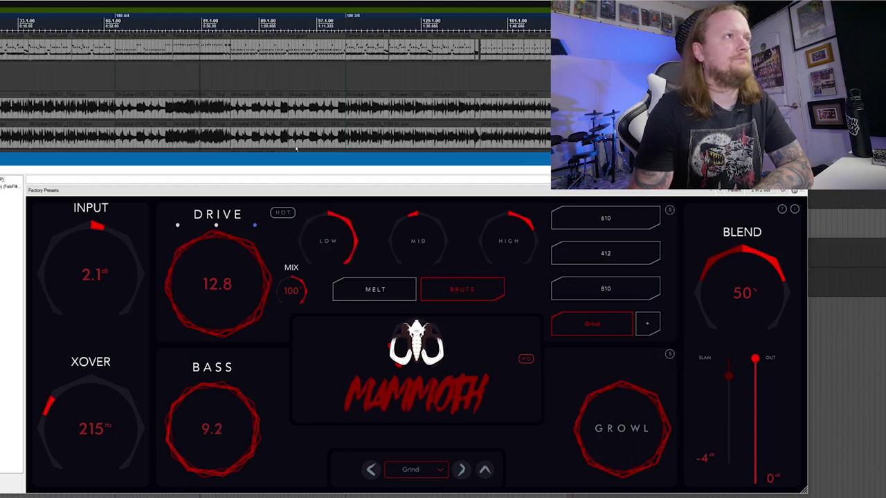
{"action": "left_click_drag", "start_coordinate": [297, 198], "coordinate": [302, 220]}
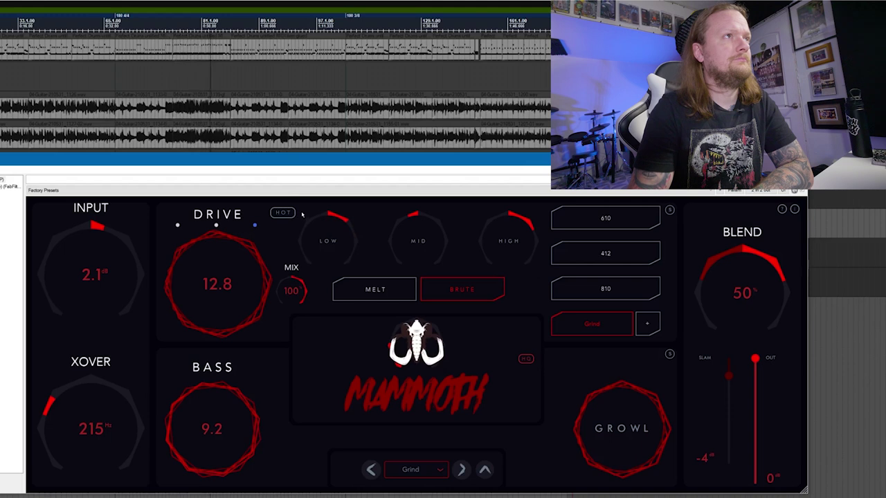
{"action": "left_click_drag", "start_coordinate": [415, 236], "coordinate": [399, 225]}
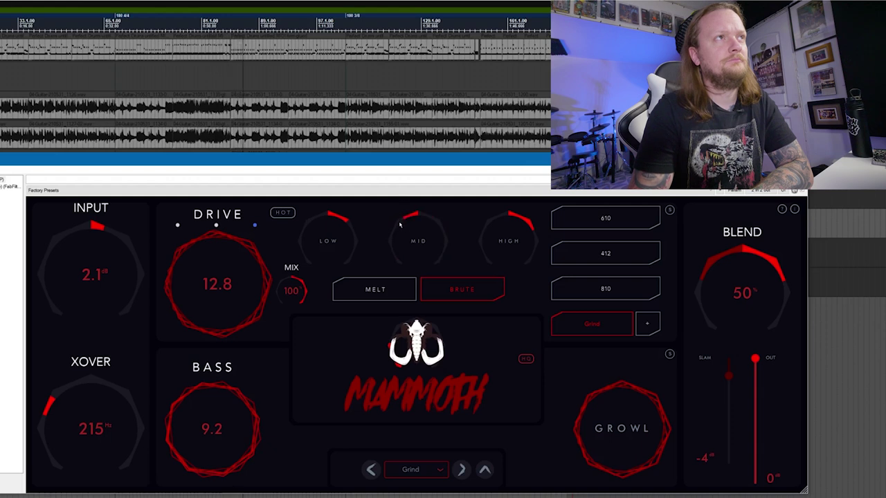
{"action": "left_click_drag", "start_coordinate": [487, 220], "coordinate": [478, 240]}
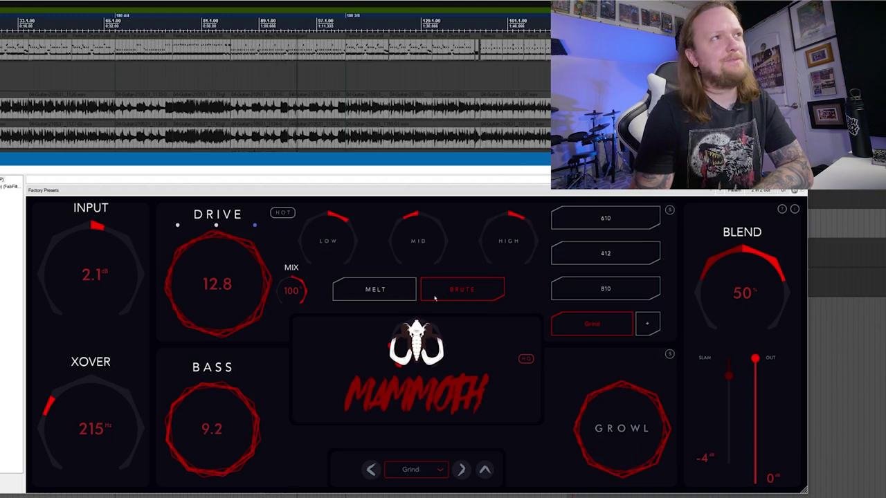
Step: Compare the bass tone with Brute and Melt on, off and combined, ending with only Brute enabled
{"action": "left_click", "coordinate": [475, 293]}
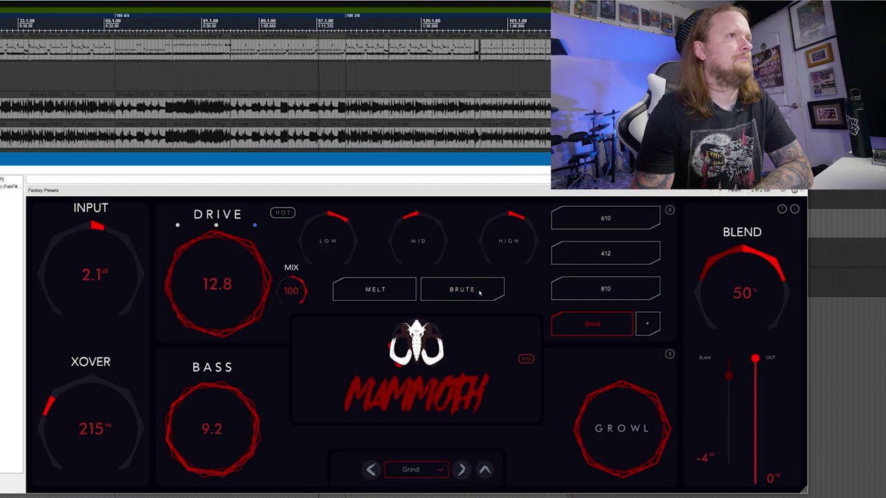
{"action": "left_click", "coordinate": [479, 293]}
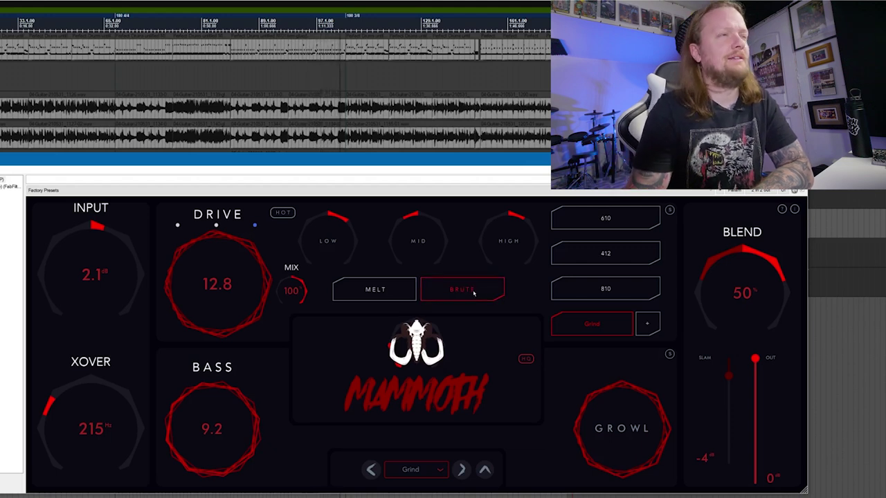
{"action": "left_click", "coordinate": [394, 290]}
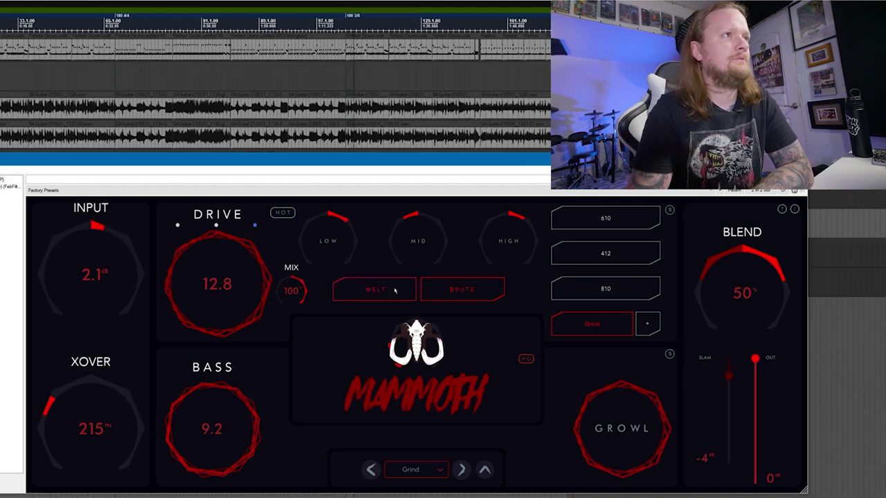
{"action": "left_click", "coordinate": [461, 291]}
{"action": "left_click", "coordinate": [378, 296]}
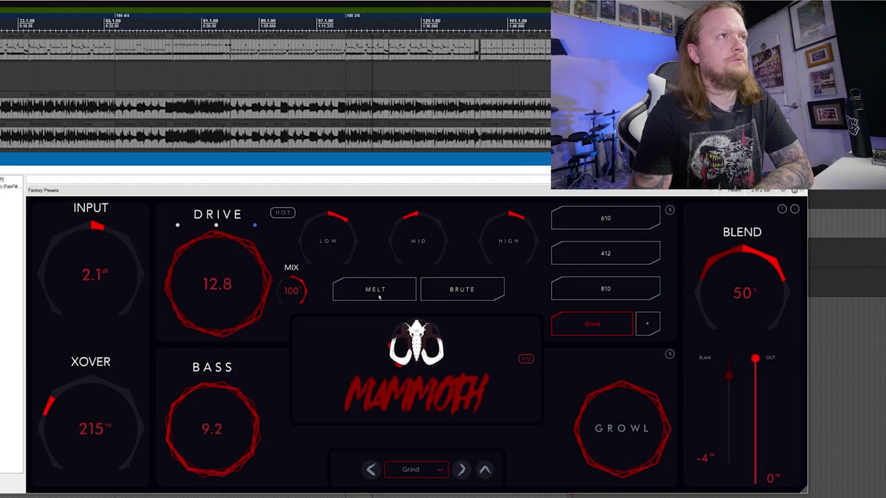
{"action": "left_click", "coordinate": [379, 296]}
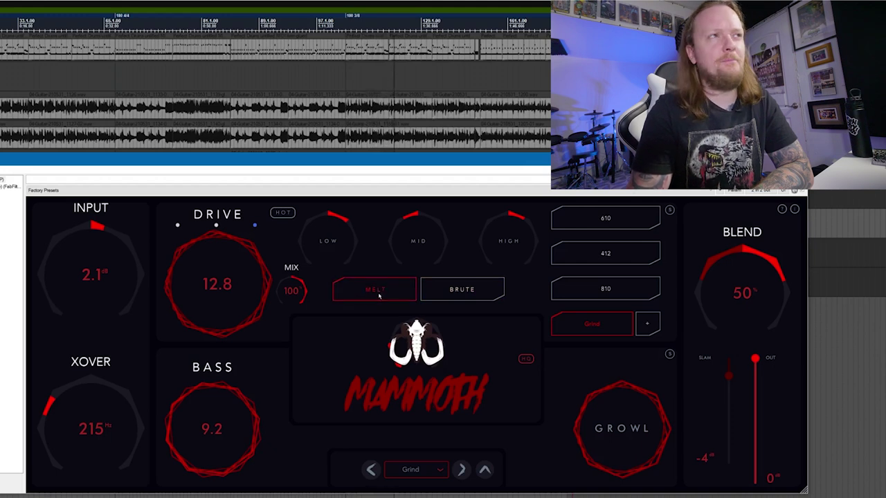
{"action": "left_click", "coordinate": [382, 297]}
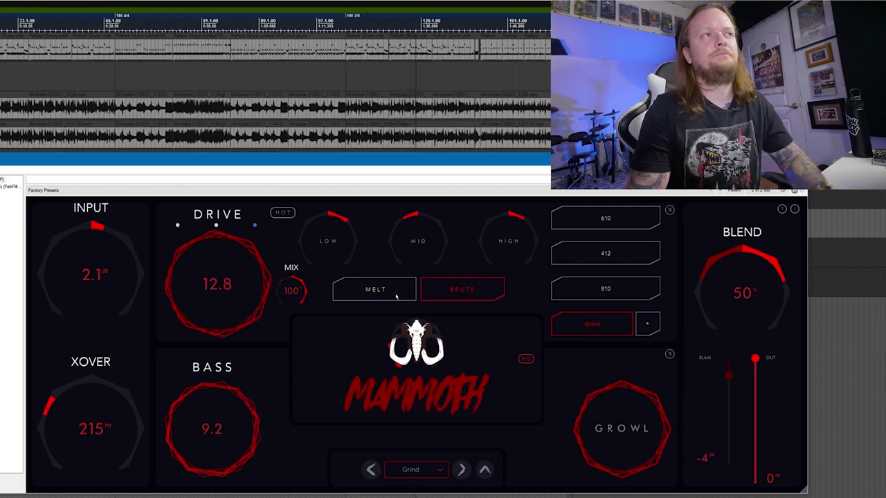
Step: Audition the 610, 412 and 810 cabinets against the custom Grind cabinet, ending with Grind selected
{"action": "left_click", "coordinate": [606, 222]}
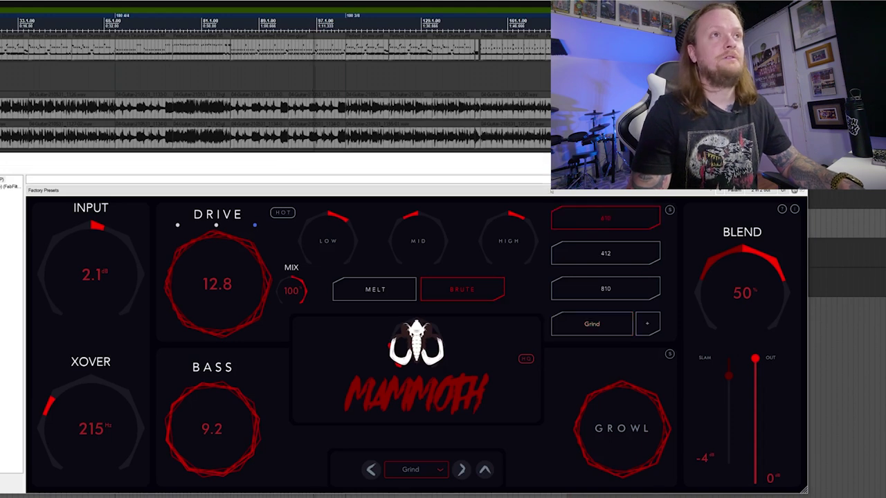
{"action": "left_click", "coordinate": [615, 254]}
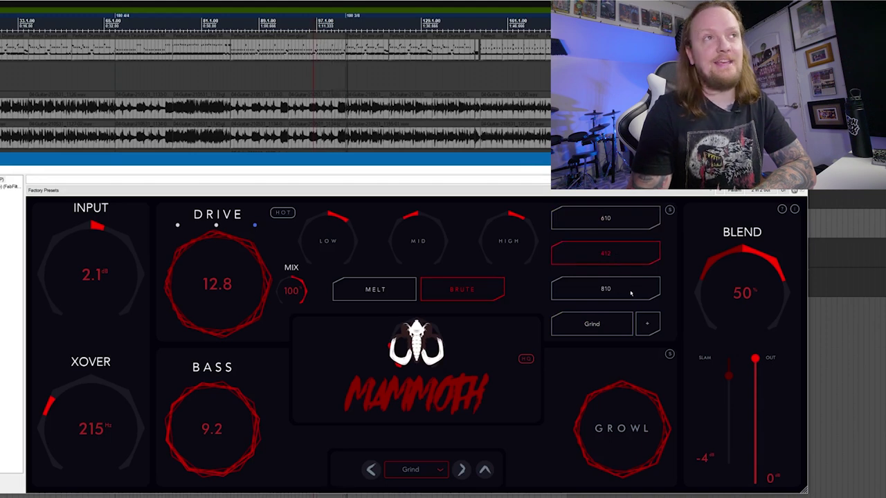
{"action": "left_click", "coordinate": [631, 294]}
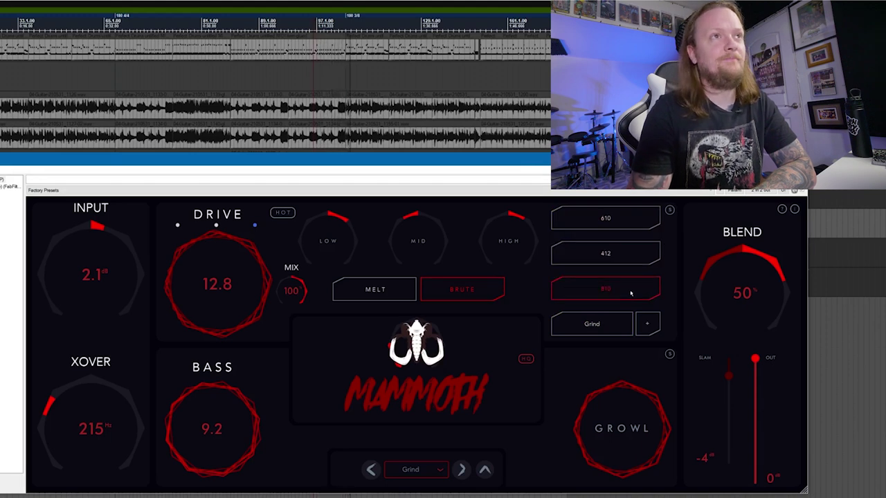
{"action": "left_click", "coordinate": [599, 331]}
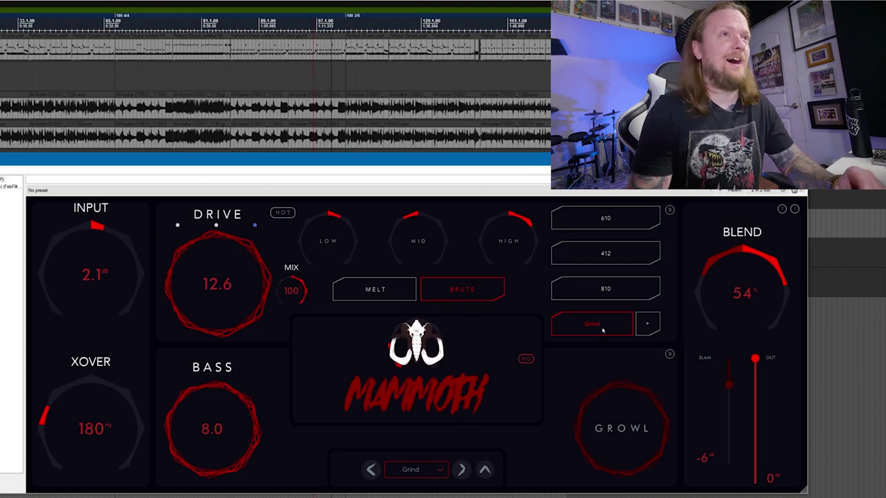
{"action": "left_click", "coordinate": [609, 294]}
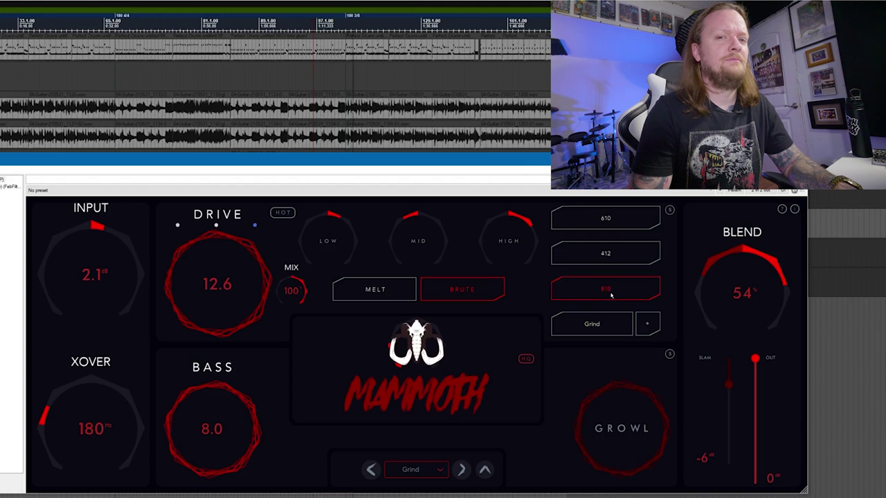
{"action": "left_click", "coordinate": [607, 323]}
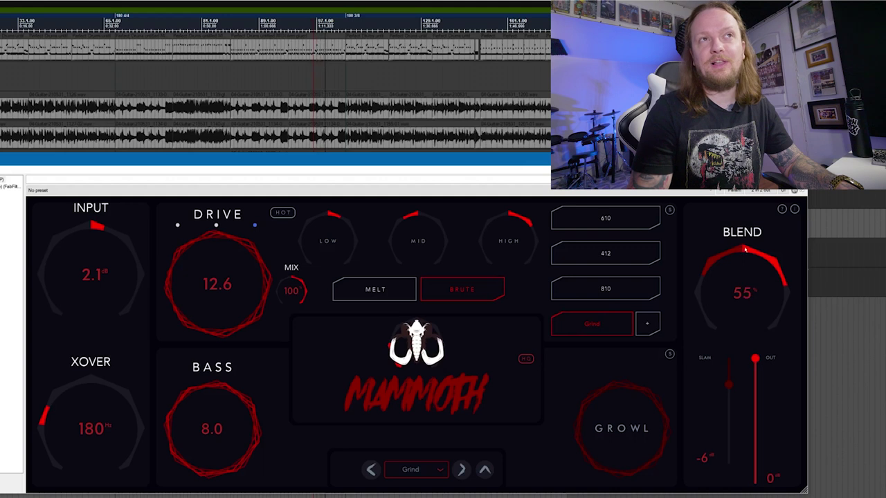
Step: Set the blend to 50% and the crossover frequency to 161 Hz
{"action": "left_click_drag", "start_coordinate": [756, 252], "coordinate": [722, 256]}
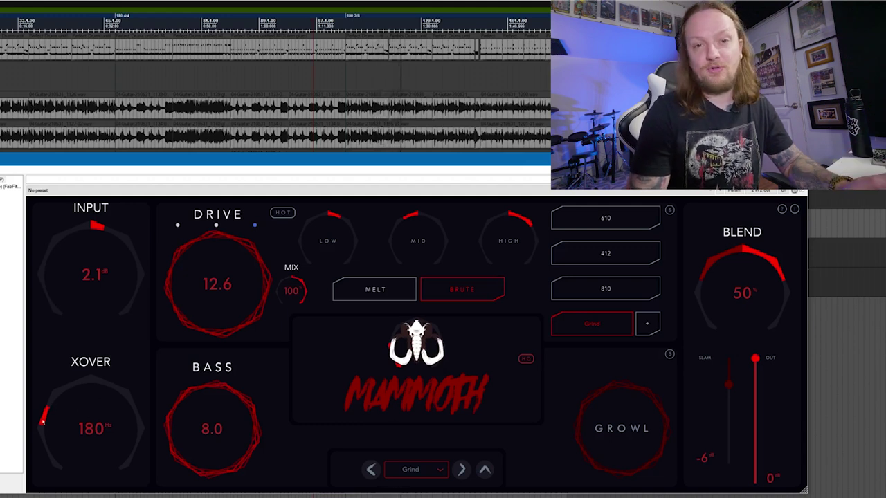
{"action": "left_click_drag", "start_coordinate": [42, 422], "coordinate": [36, 422]}
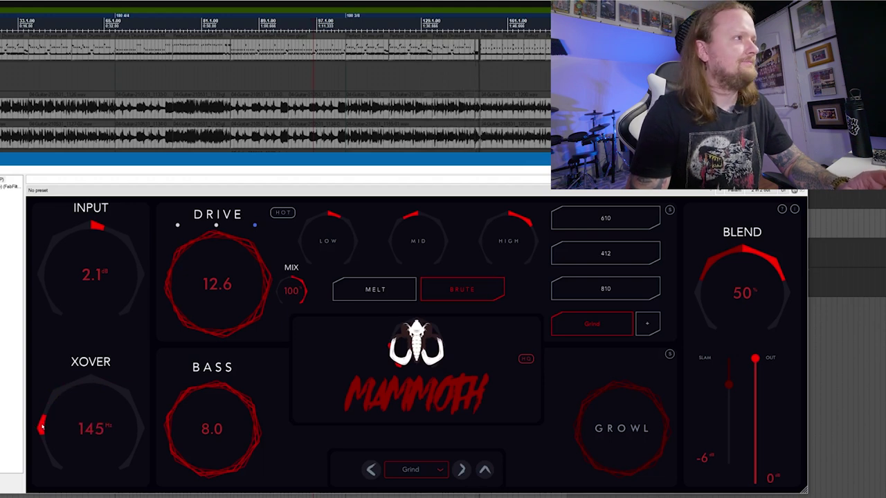
{"action": "left_click_drag", "start_coordinate": [41, 426], "coordinate": [40, 424]}
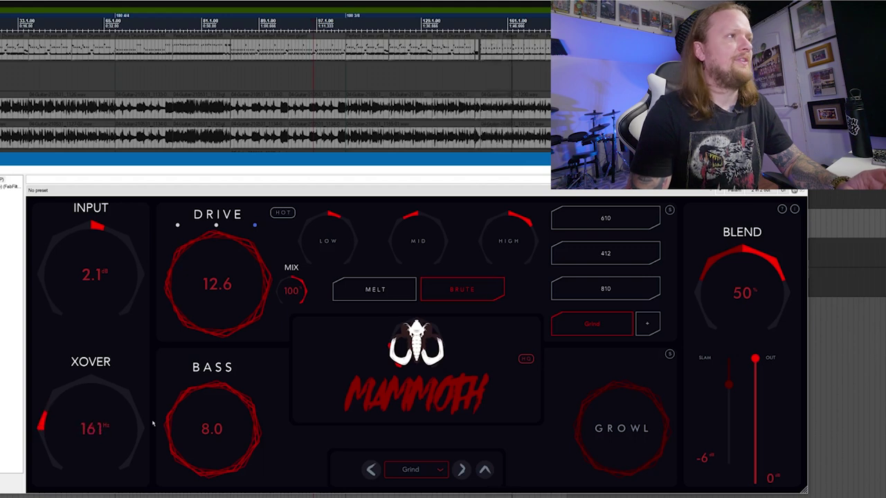
Step: Try the bass level at 10.0 and at zero, then set it to 8.5
{"action": "left_click_drag", "start_coordinate": [193, 415], "coordinate": [196, 400]}
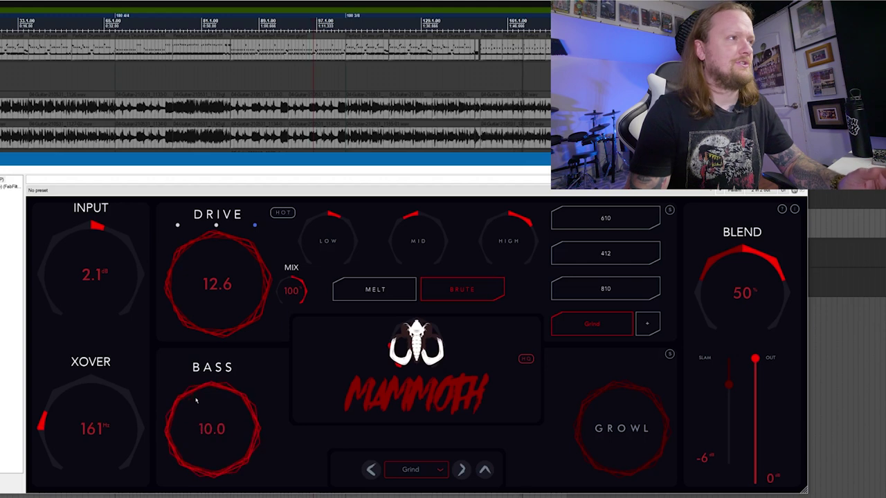
{"action": "double_click", "coordinate": [196, 400]}
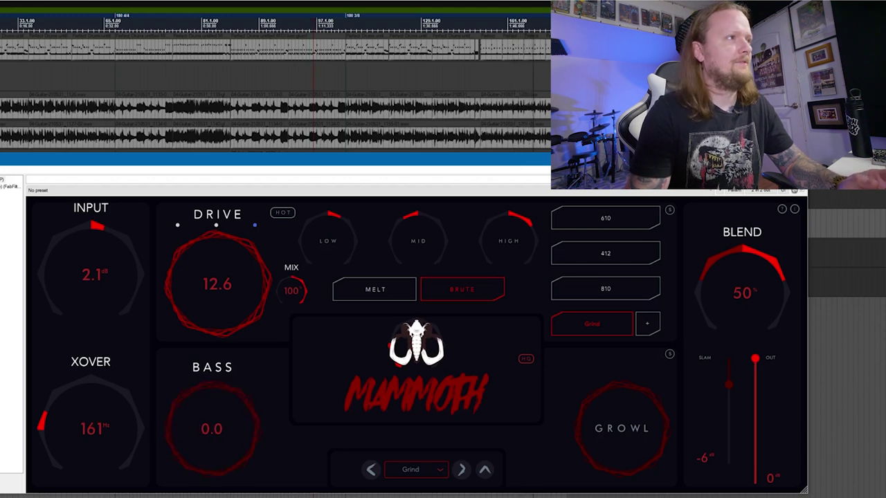
{"action": "left_click_drag", "start_coordinate": [195, 429], "coordinate": [198, 413]}
Step: Sweep the Growl amount down and back up, leaving it at a high setting
{"action": "left_click_drag", "start_coordinate": [602, 430], "coordinate": [606, 458]}
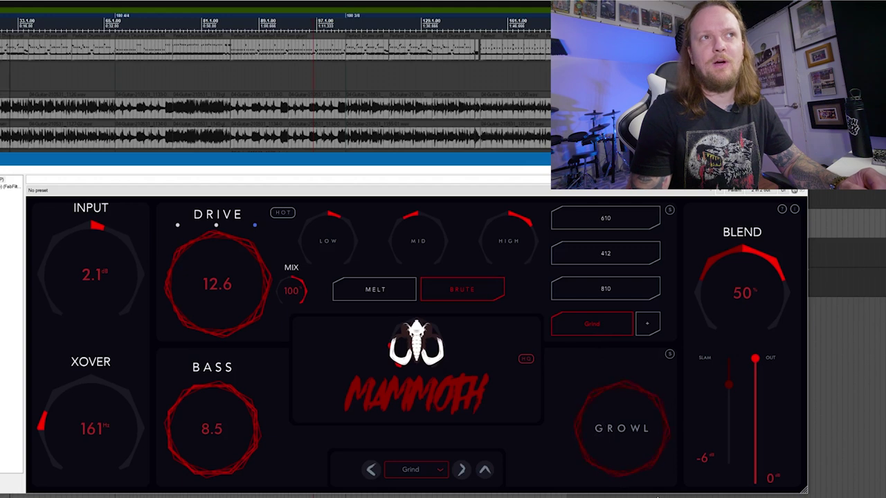
{"action": "left_click_drag", "start_coordinate": [607, 457], "coordinate": [591, 373]}
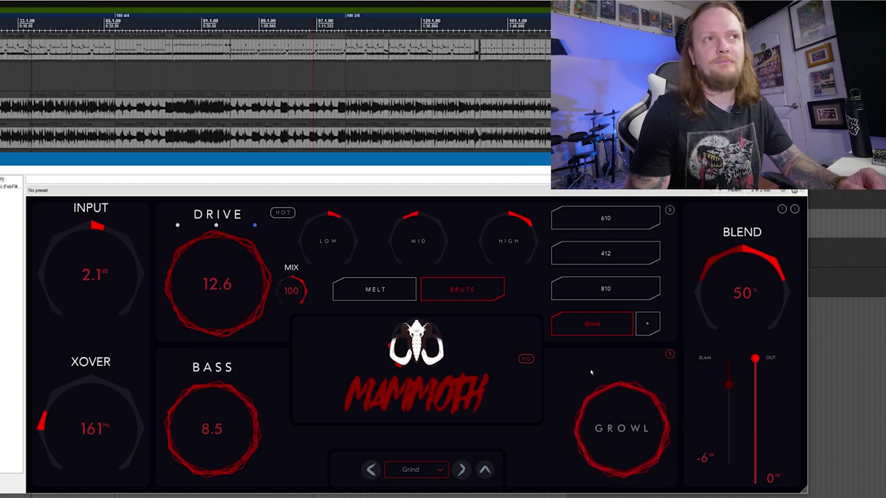
Step: Set the Slam level to -3 dB and adjust the output level
{"action": "mouse_move", "coordinate": [729, 386]}
{"action": "left_mouse_down"}
{"action": "mouse_move", "coordinate": [733, 404]}
{"action": "mouse_move", "coordinate": [729, 374]}
{"action": "left_mouse_up"}
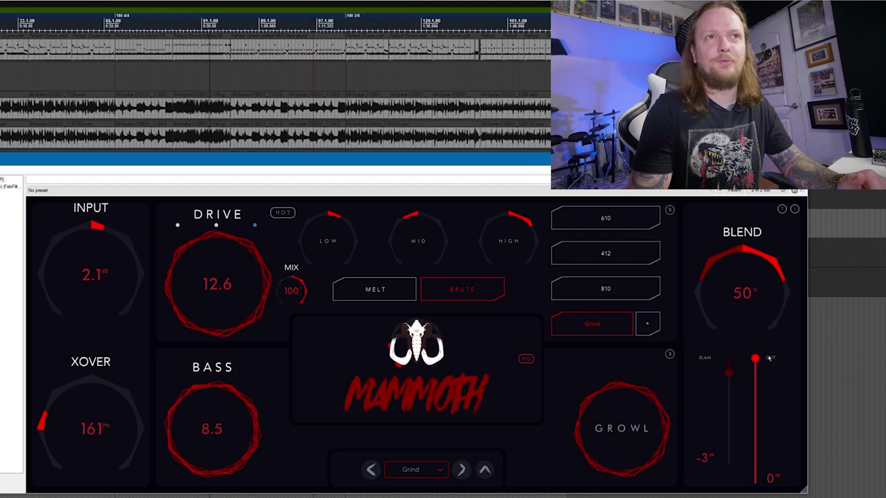
{"action": "mouse_move", "coordinate": [758, 362]}
{"action": "left_mouse_down"}
{"action": "mouse_move", "coordinate": [760, 488]}
{"action": "mouse_move", "coordinate": [767, 358]}
{"action": "mouse_move", "coordinate": [767, 481]}
{"action": "mouse_move", "coordinate": [765, 357]}
{"action": "left_mouse_up"}
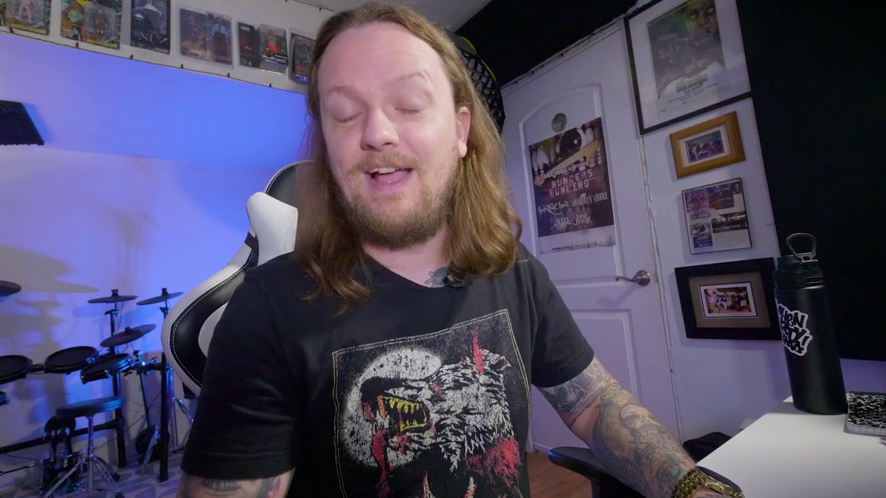